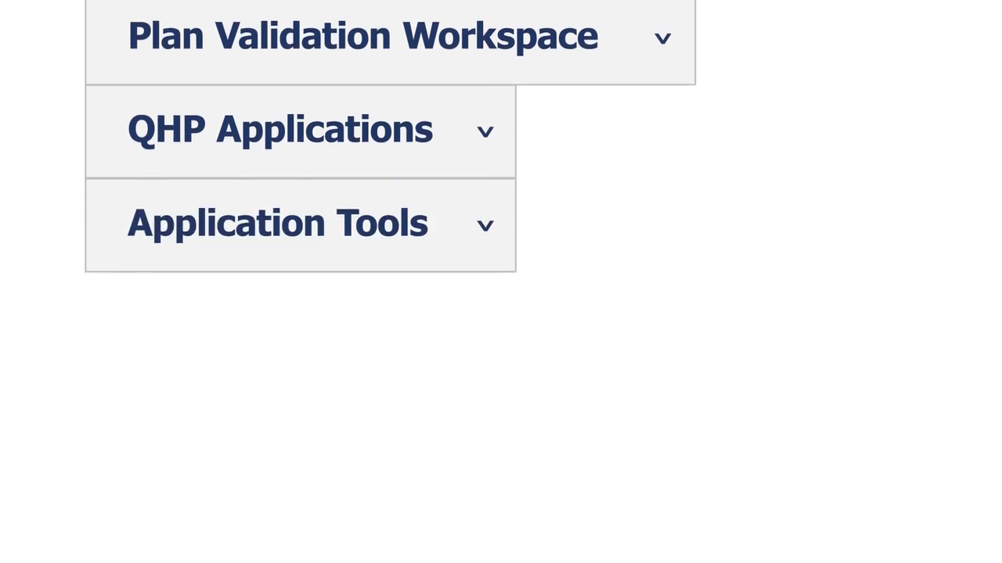
- Go to QHP Applications and open the Plan Year list for a new application
left_click(482, 220)
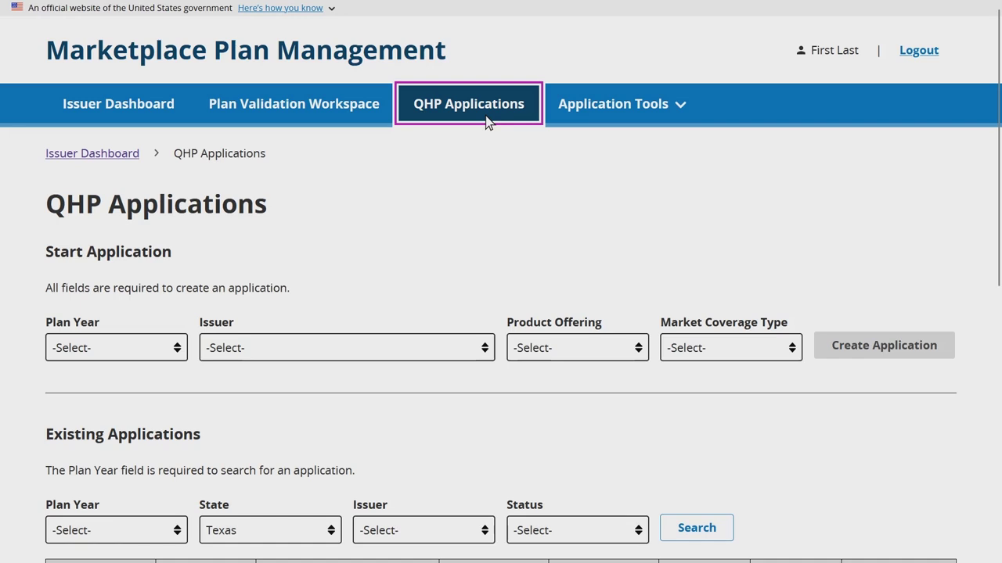
left_click(180, 350)
- Create a 2024 application for 12345 - TX - Health Company, QHPs Only, Individual Only
left_click(164, 396)
left_click(329, 364)
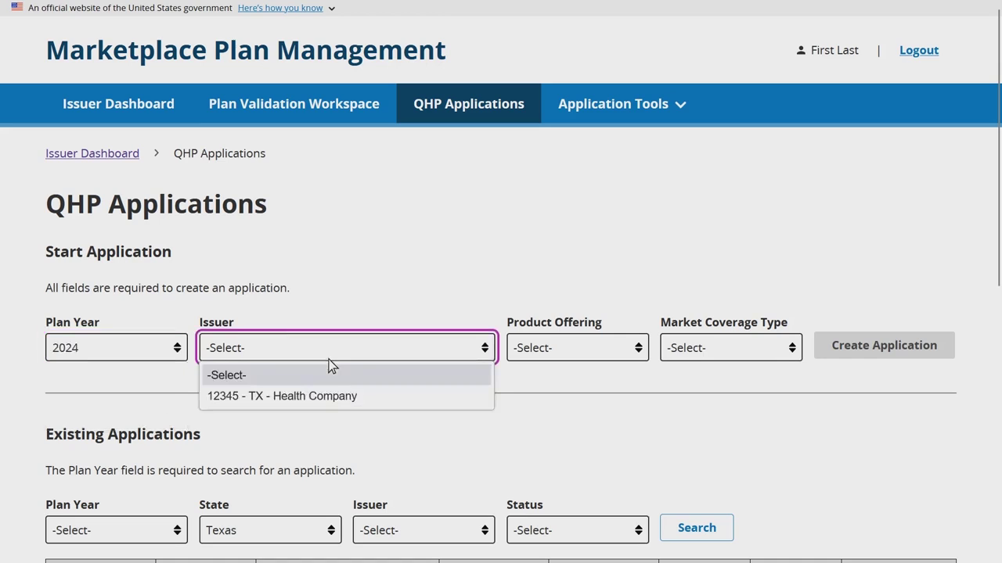
left_click(321, 399)
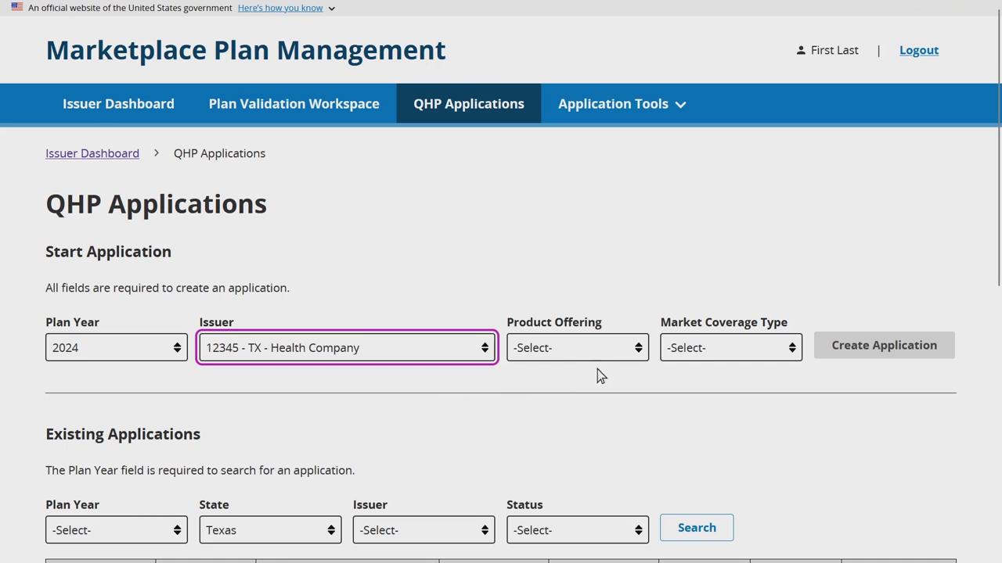
left_click(627, 356)
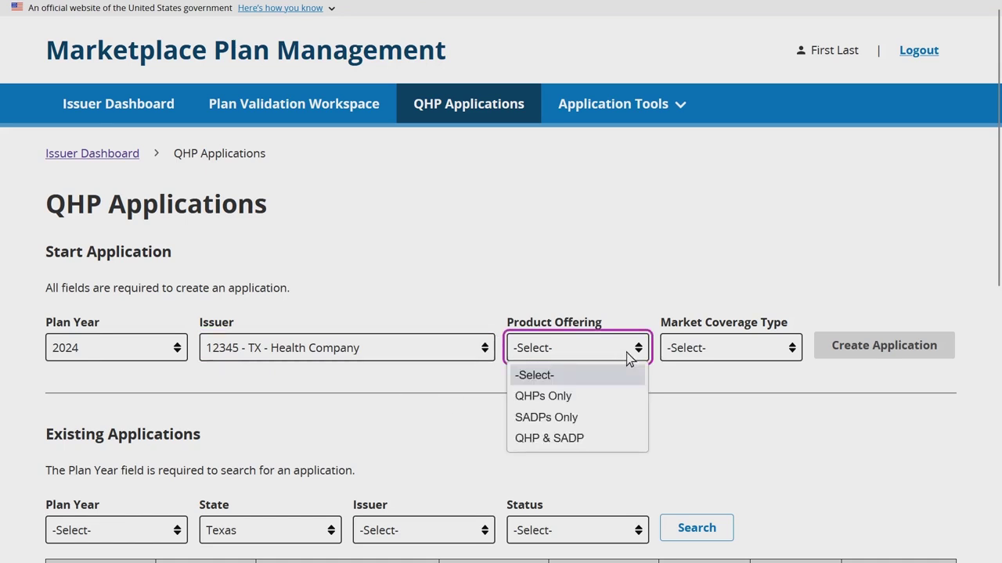
left_click(613, 397)
left_click(713, 350)
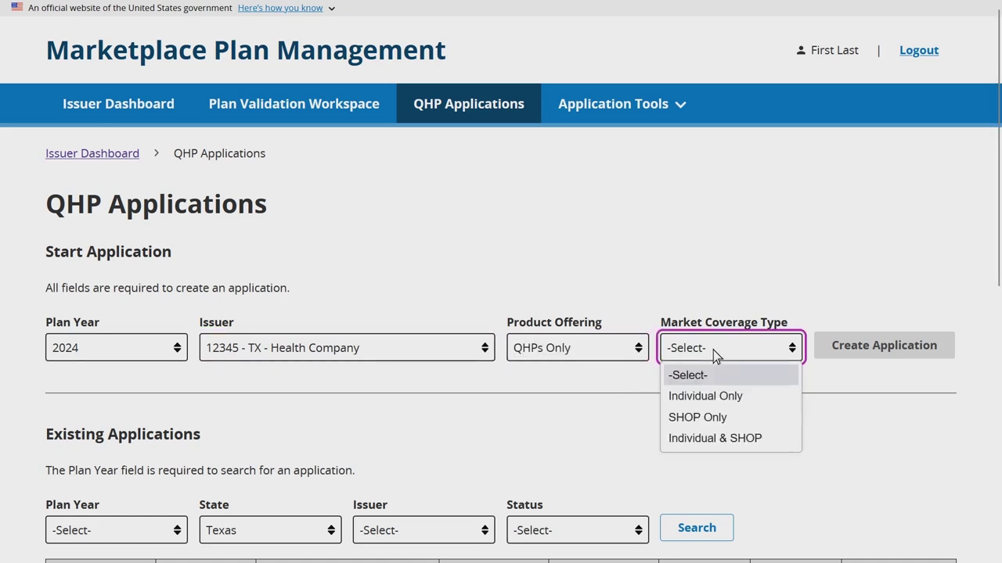
left_click(708, 397)
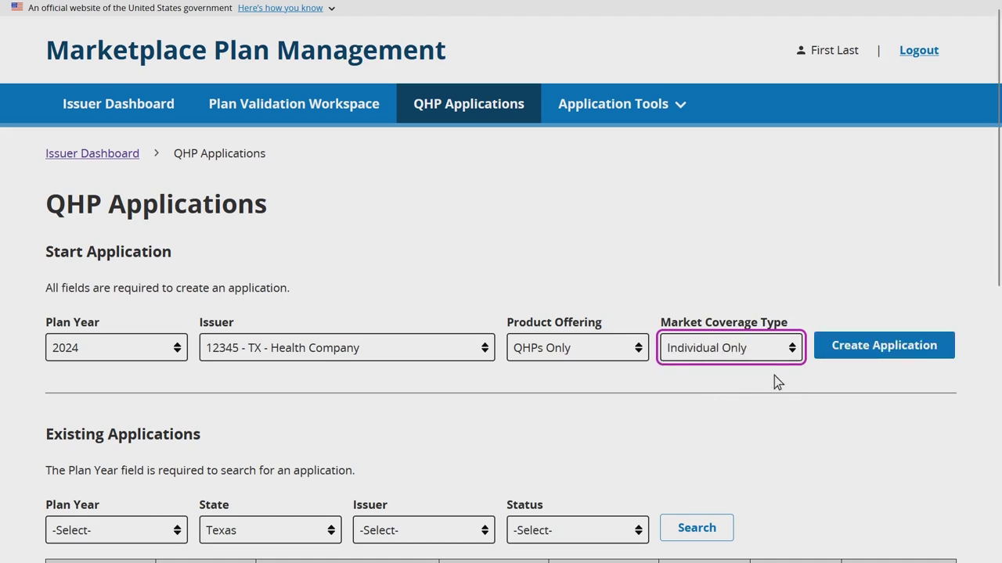
left_click(847, 356)
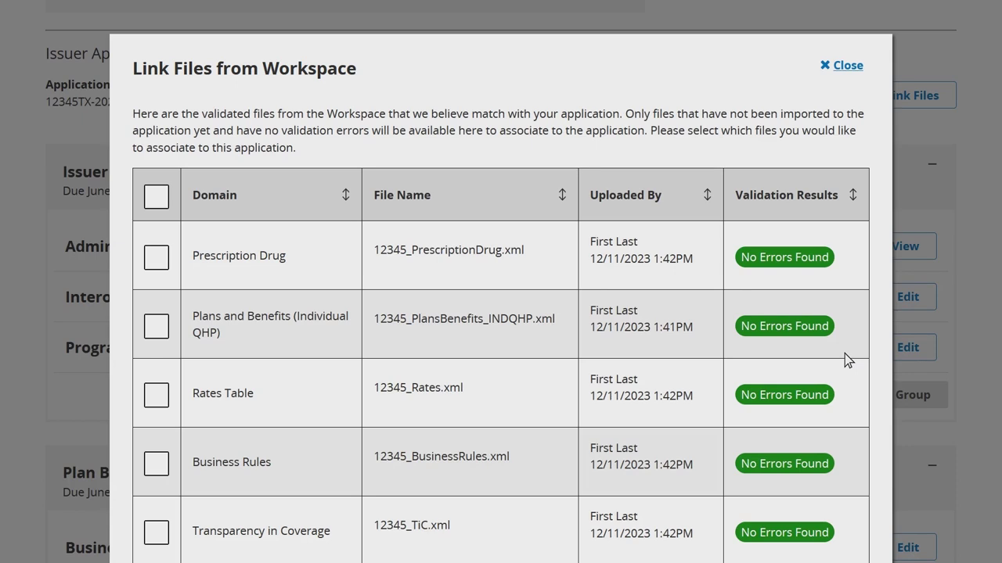
- Link the Plans and Benefits (Individual QHP) workspace file to the new application
key("Tab")
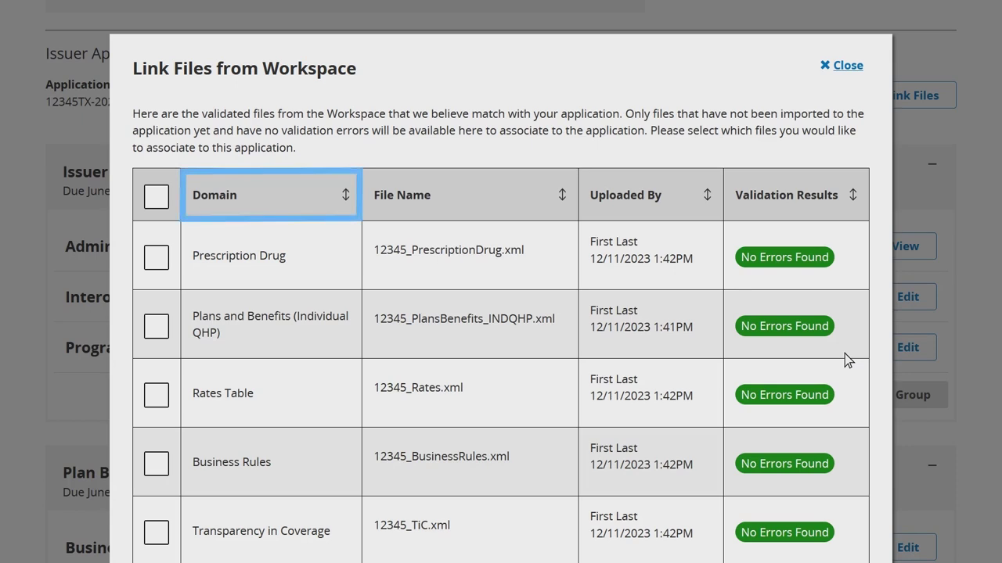
key("Tab")
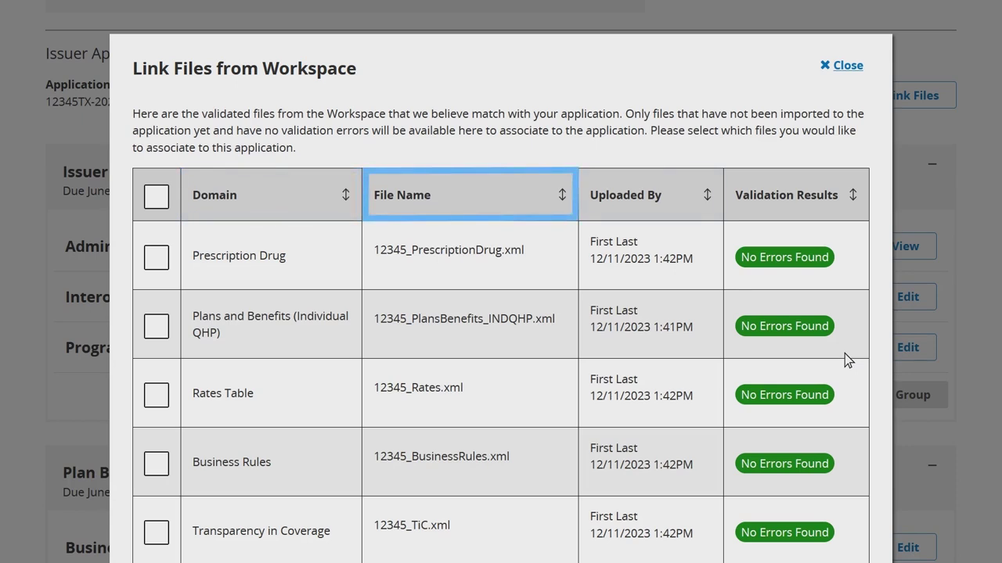
key("Tab")
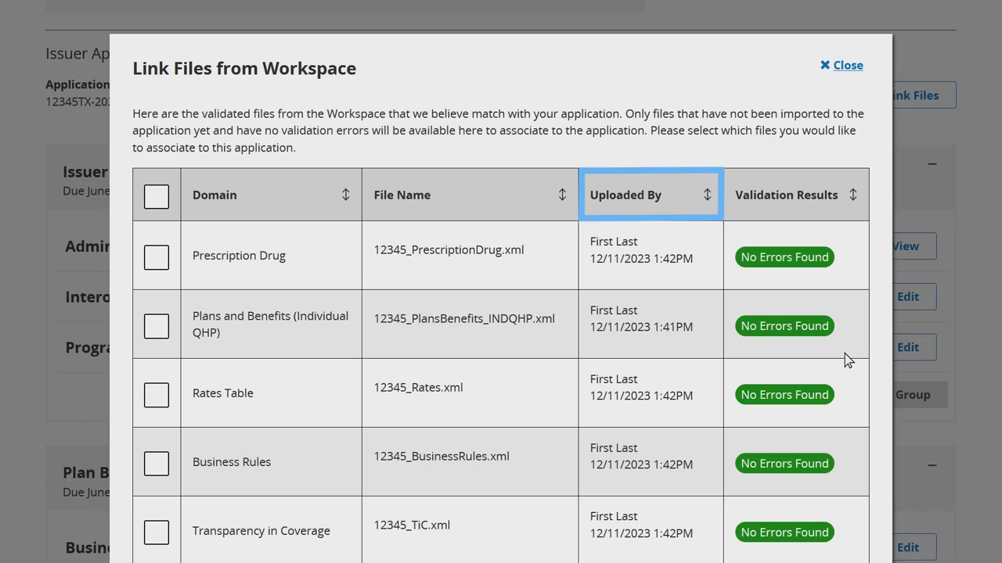
key("Tab")
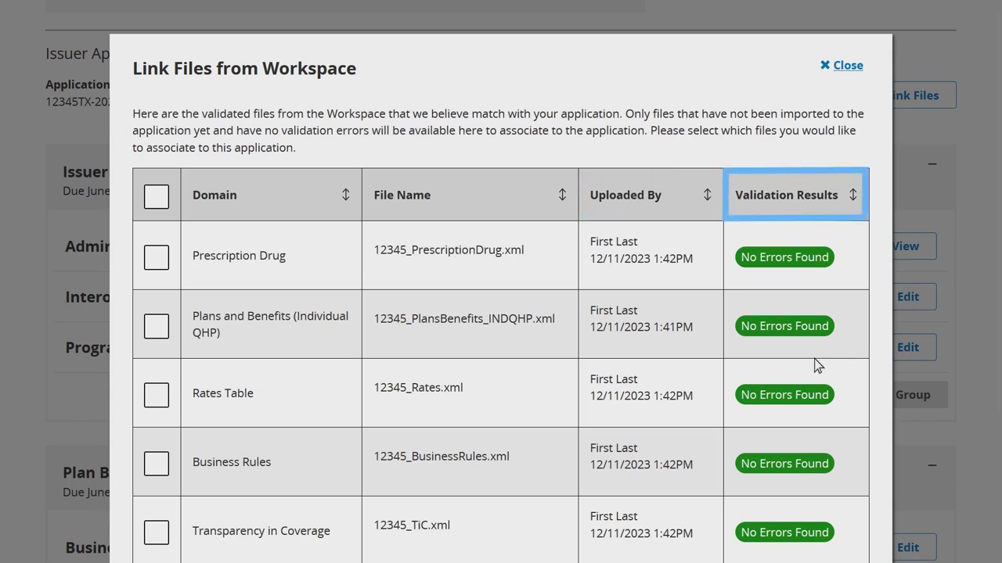
left_click(155, 335)
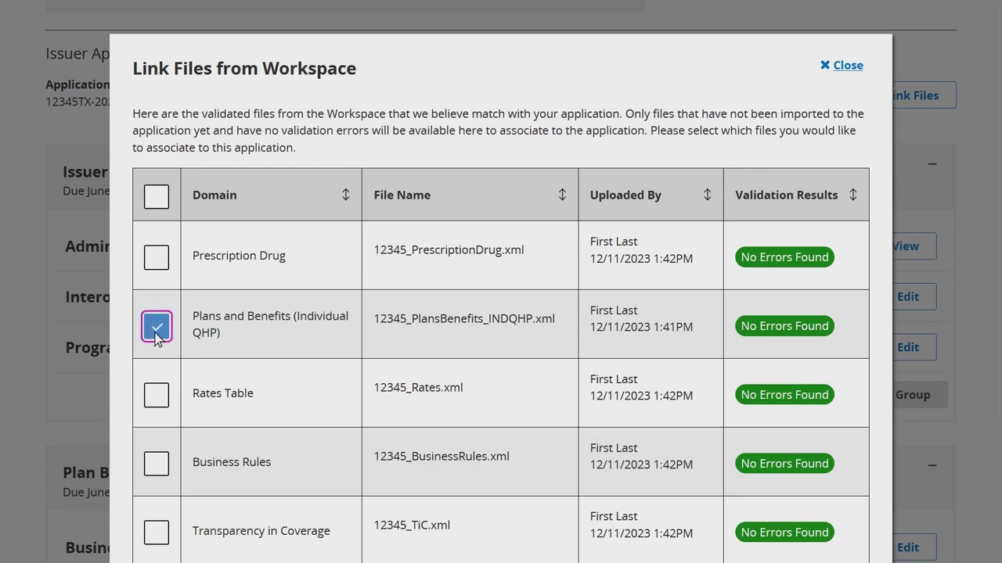
scroll(156, 336, "down", 3)
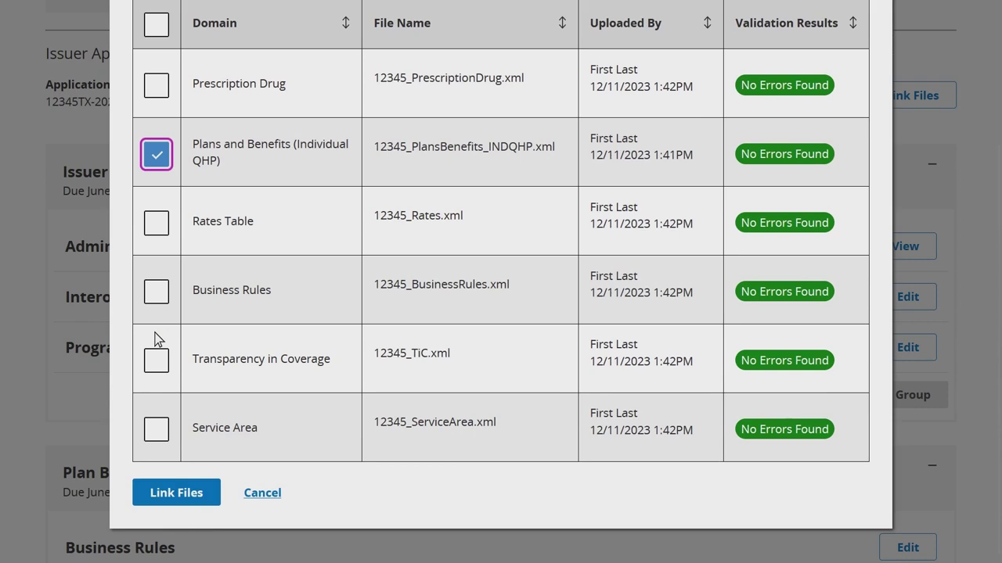
key("Tab")
left_click(174, 493)
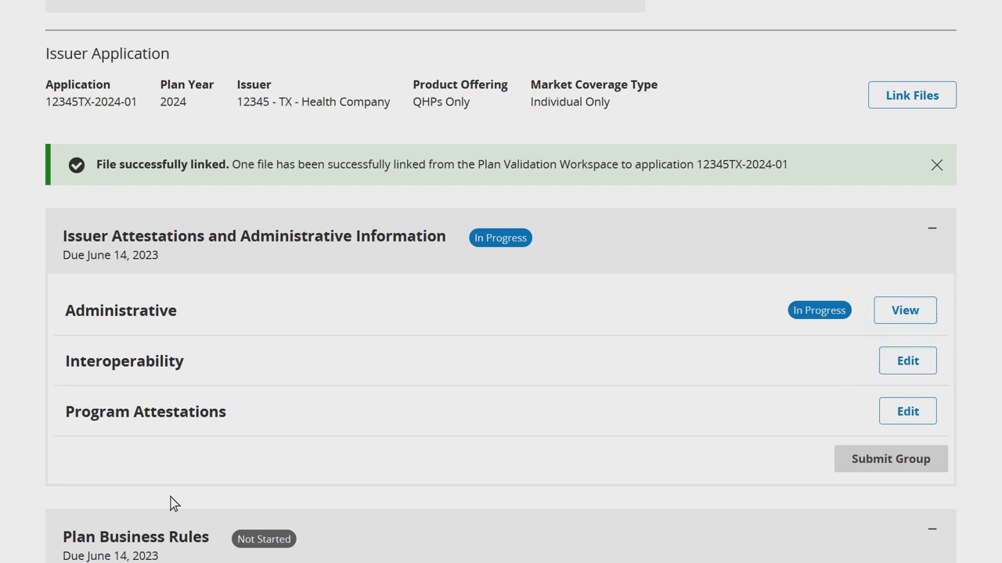
- Open the Plans & Benefits section of 12345TX-2024-01 from Plan Attributes
scroll(174, 504, "down", 3)
scroll(174, 503, "down", 3)
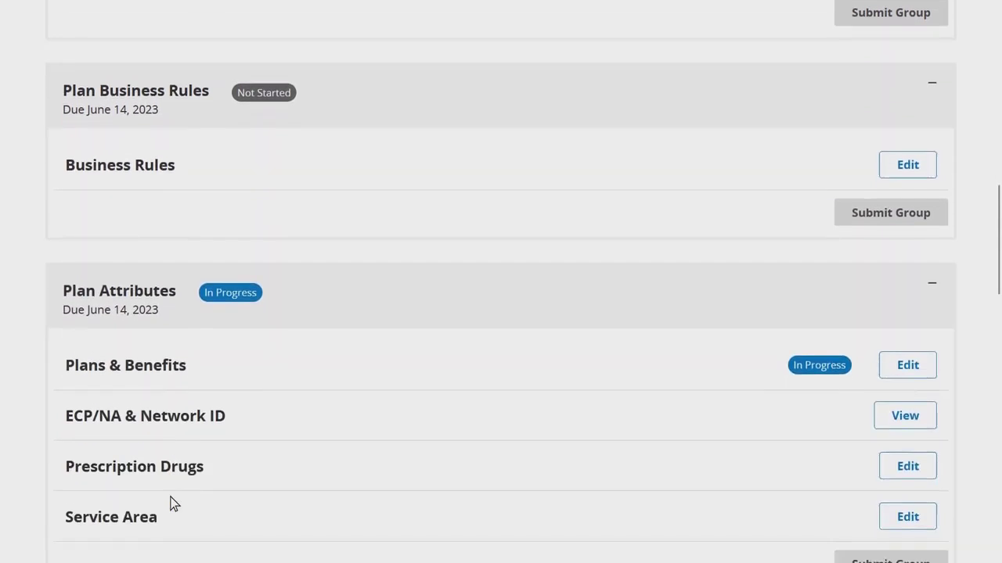
scroll(174, 504, "down", 1)
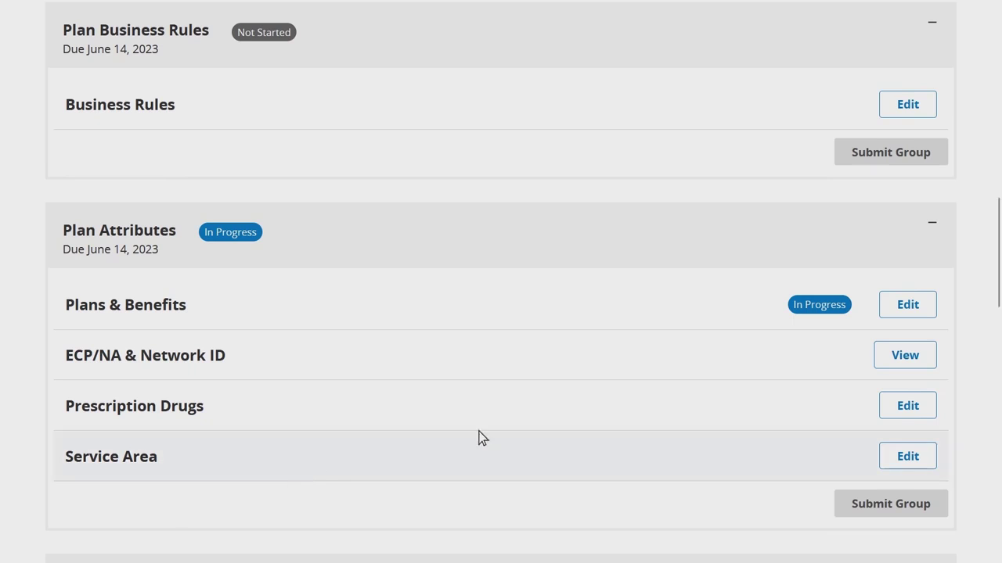
left_click(908, 315)
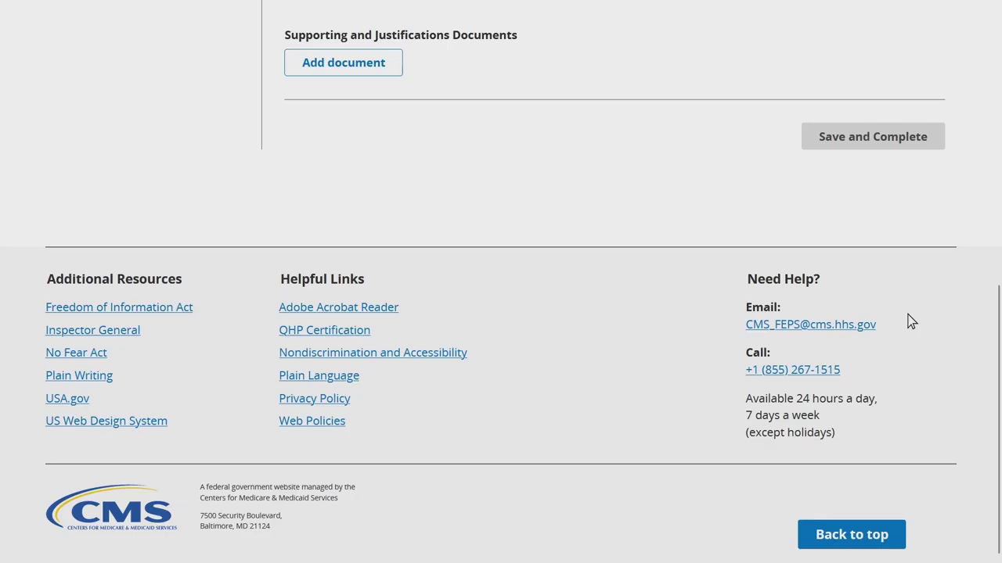
- Leave the Plans & Benefits page and return to the application overview
scroll(910, 321, "up", 6)
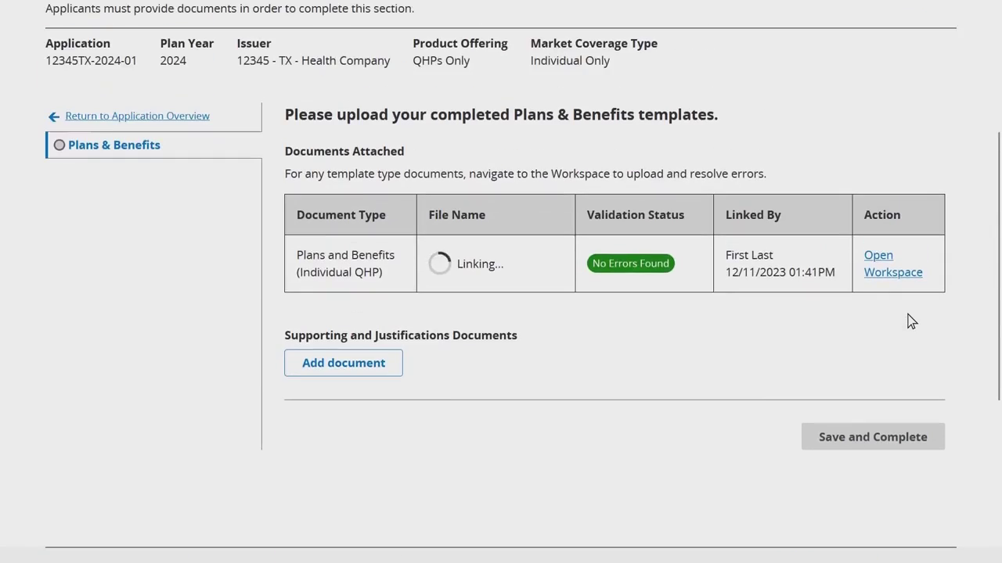
scroll(910, 321, "up", 1)
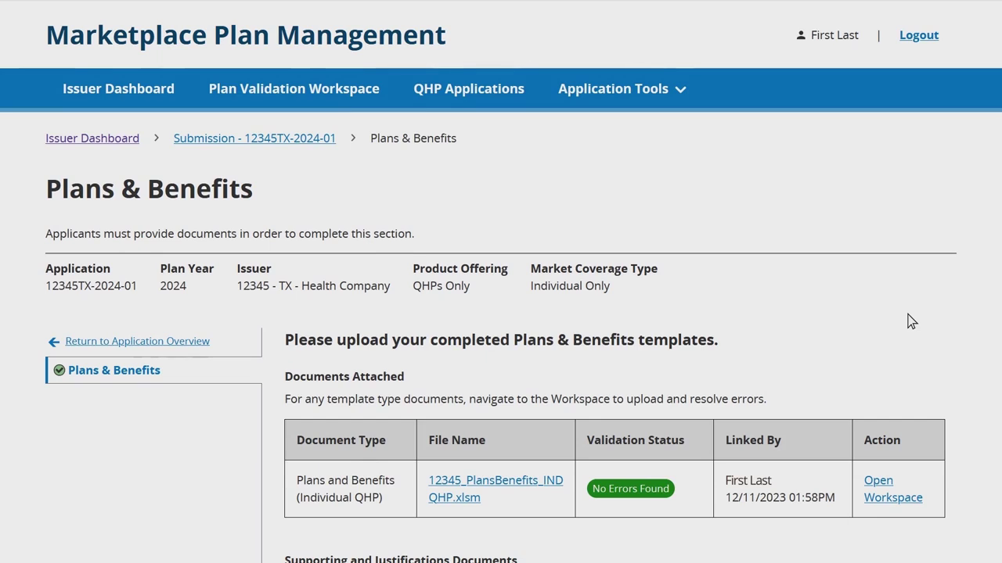
left_click(202, 345)
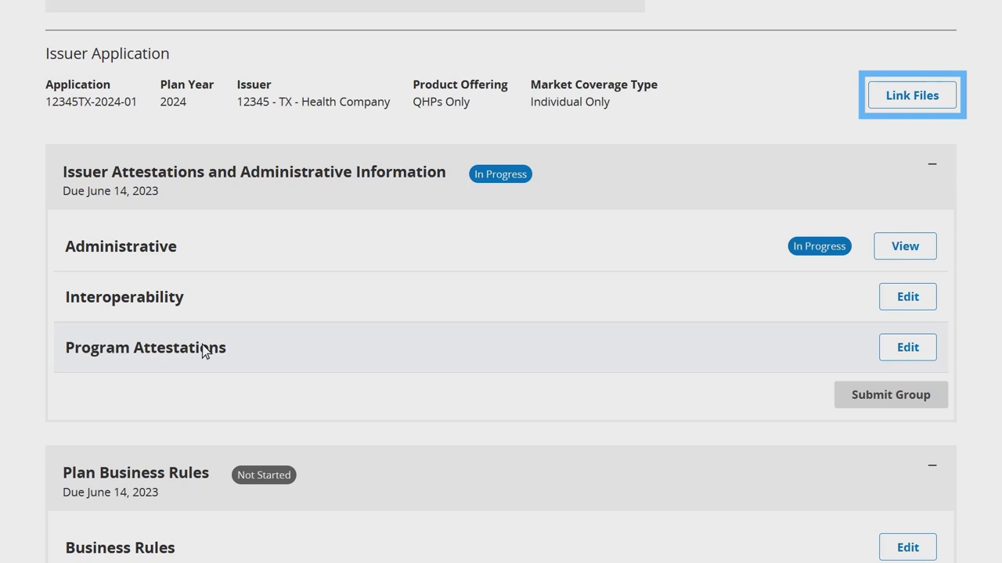
- Open the Service Area section of 12345TX-2024-01 from Plan Attributes
scroll(616, 402, "down", 6)
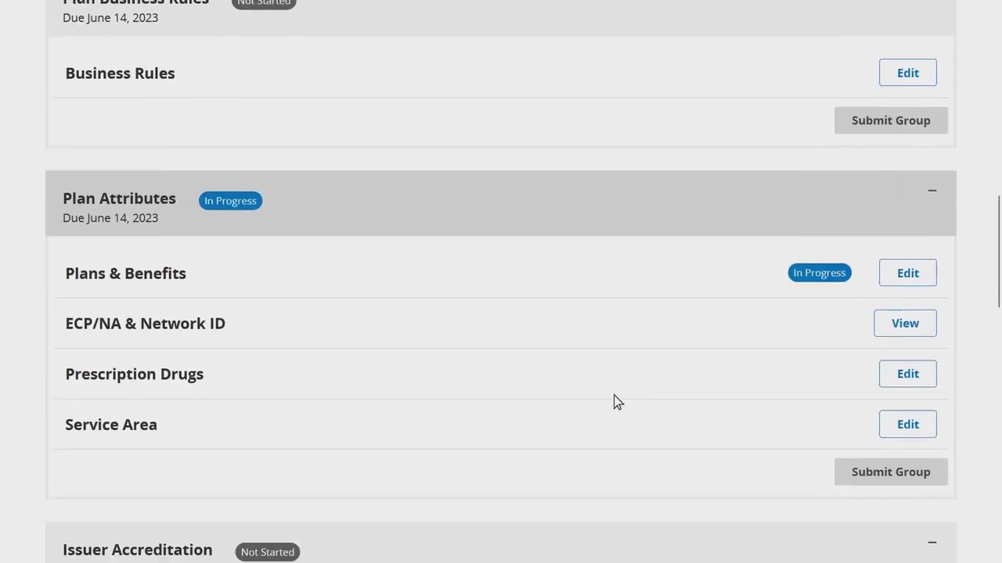
left_click(886, 419)
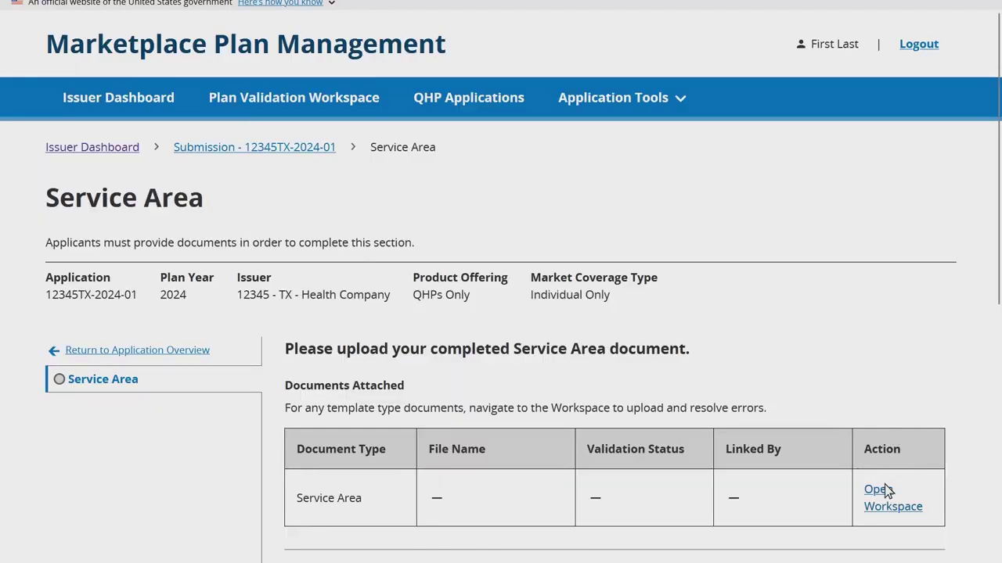
- Link the validated 12345_ServiceArea.xml workspace file to the Service Area section
left_click(887, 491)
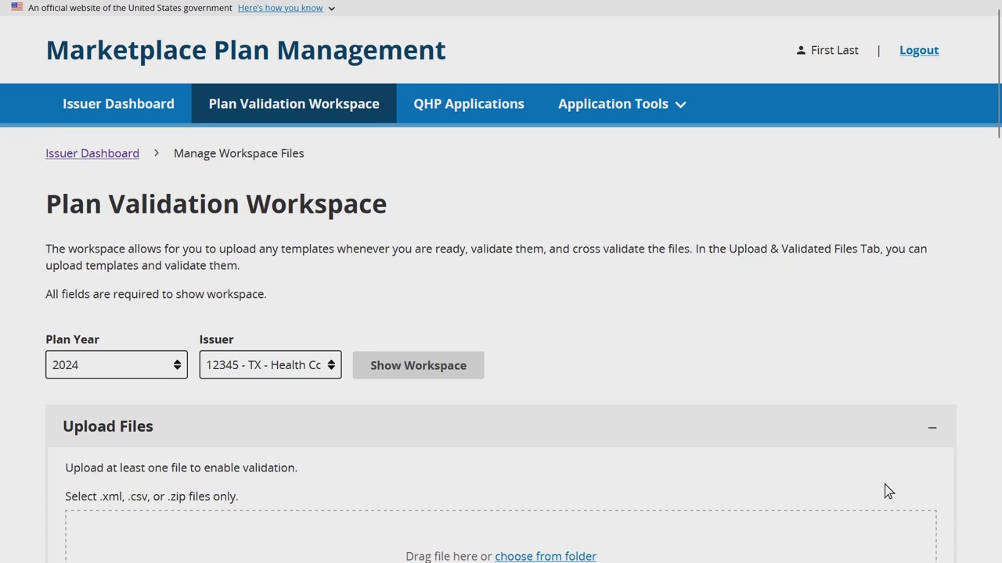
scroll(886, 491, "down", 10)
scroll(886, 491, "down", 7)
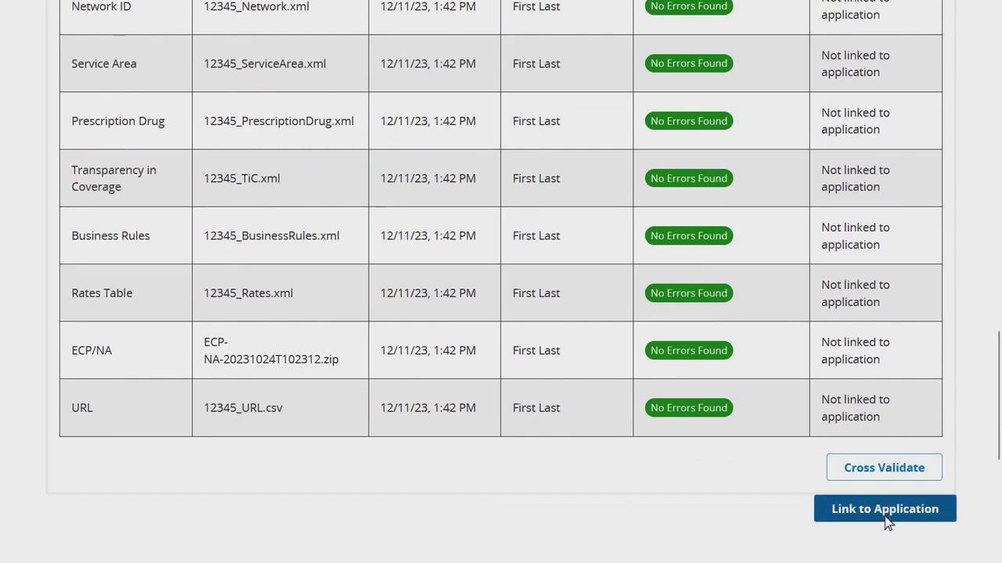
left_click(887, 523)
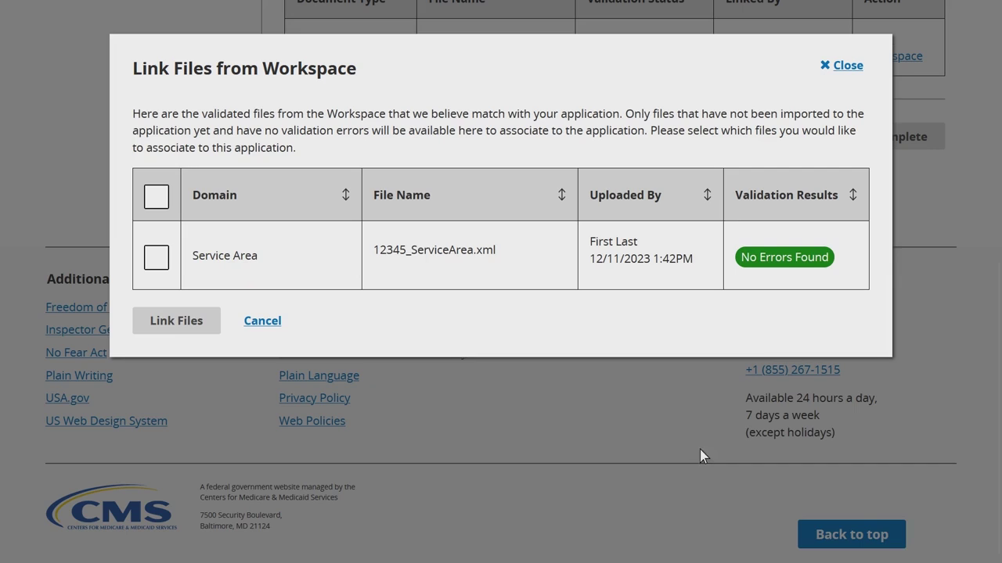
left_click(161, 262)
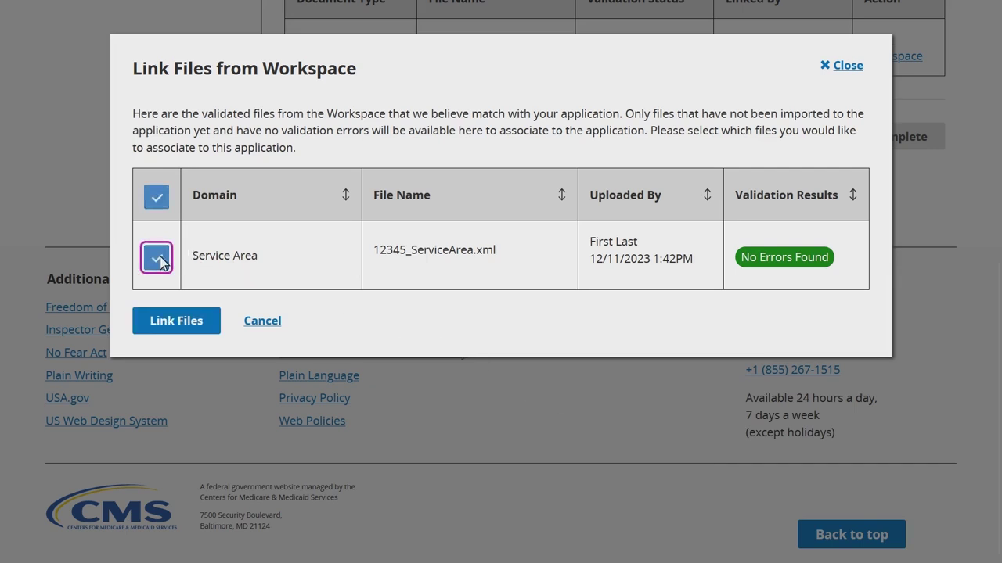
left_click(176, 321)
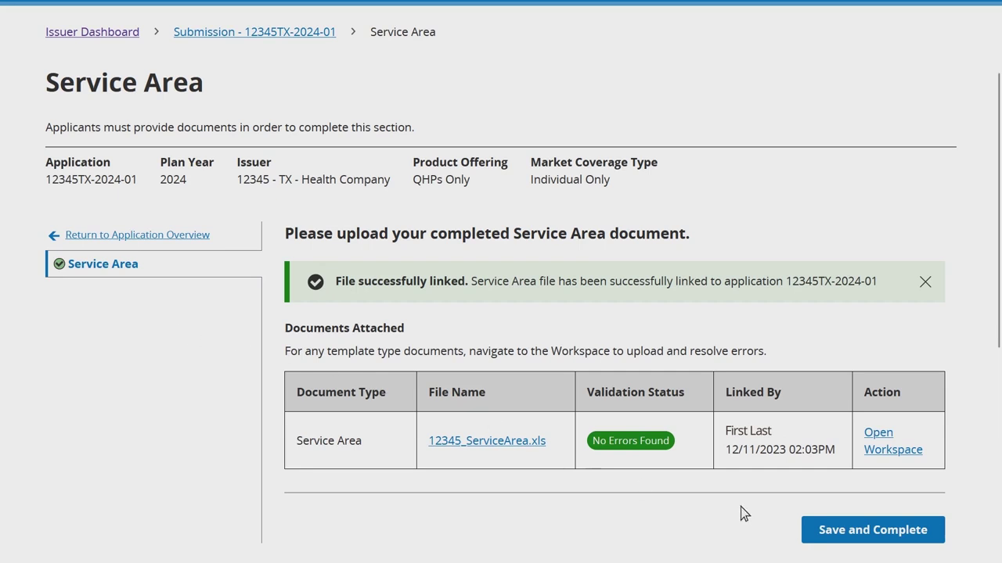
- Mark the Service Area section of 12345TX-2024-01 saved and complete
left_click(820, 538)
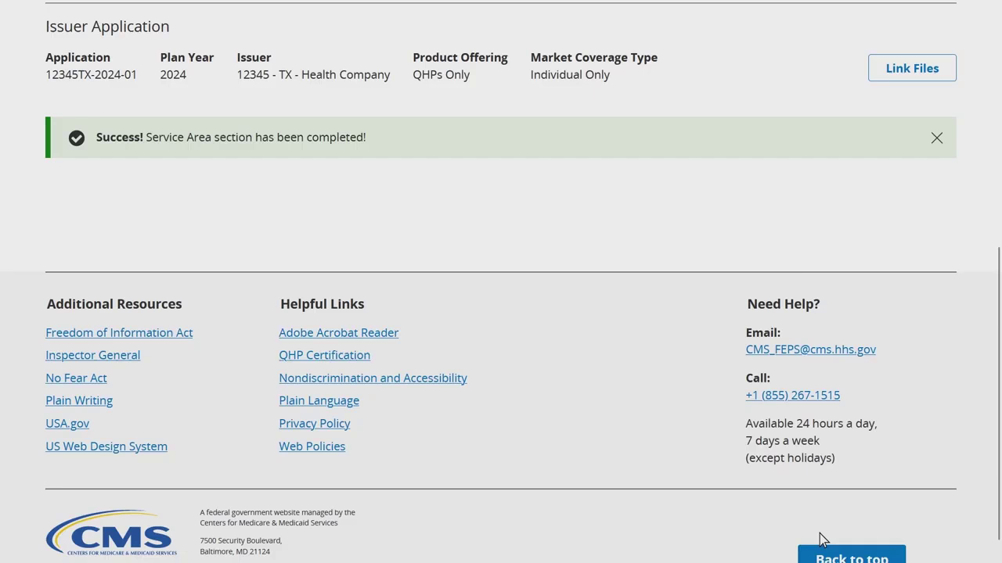
- Reopen Plans & Benefits and bring up the Add document dialog
scroll(821, 540, "down", 2)
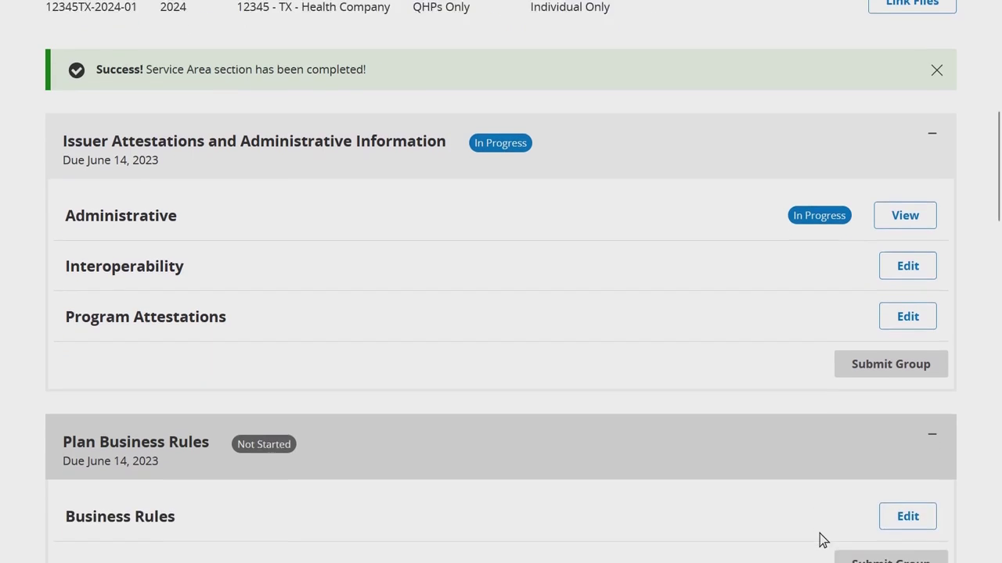
scroll(822, 540, "down", 3)
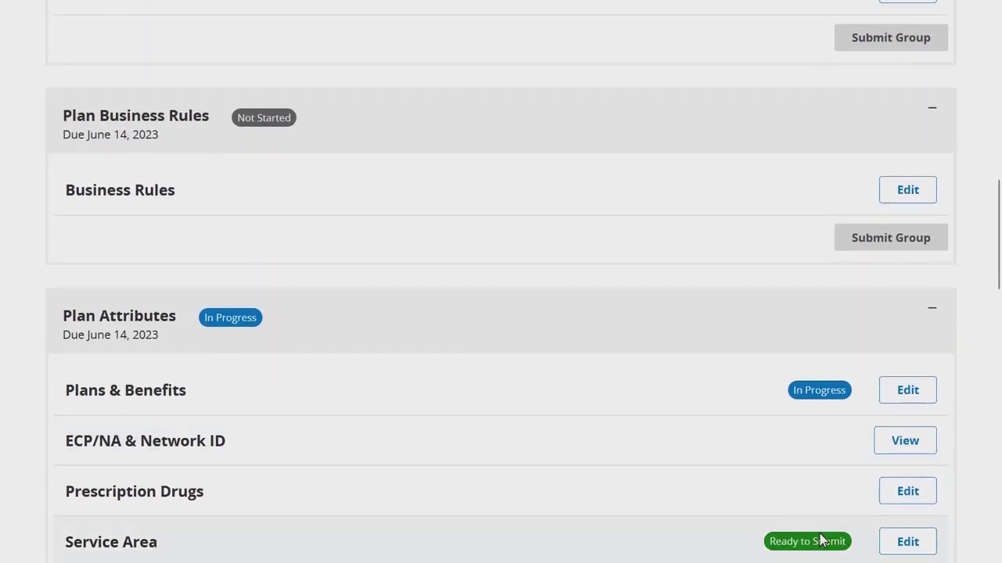
left_click(885, 398)
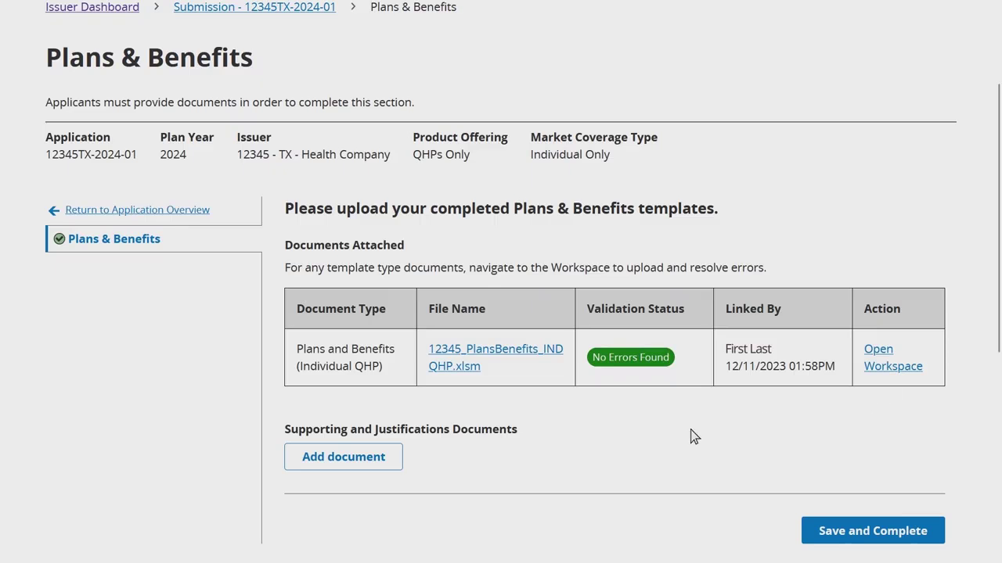
left_click(385, 465)
- Upload the Unique Plan Design PDF as a Unique Plan Design Supporting Document and Justification
left_click(441, 147)
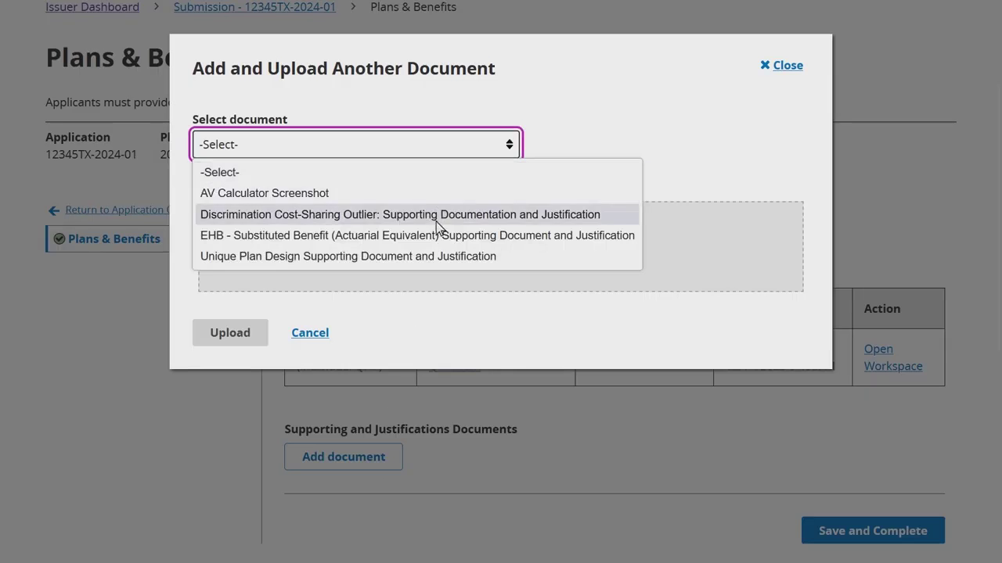
left_click(441, 257)
key("alt+Tab")
left_click(456, 290)
left_click_drag(456, 292, 756, 270)
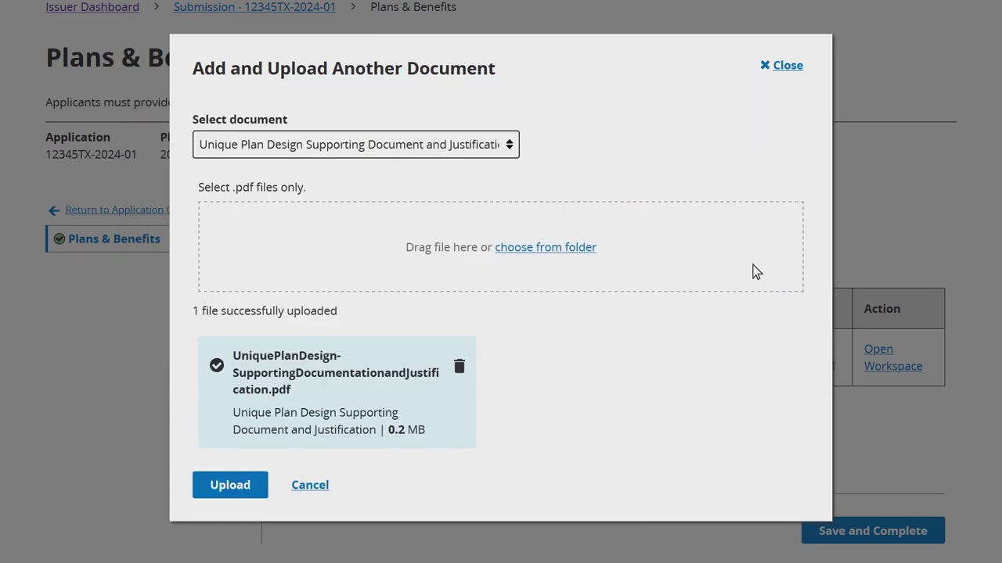
left_click(234, 488)
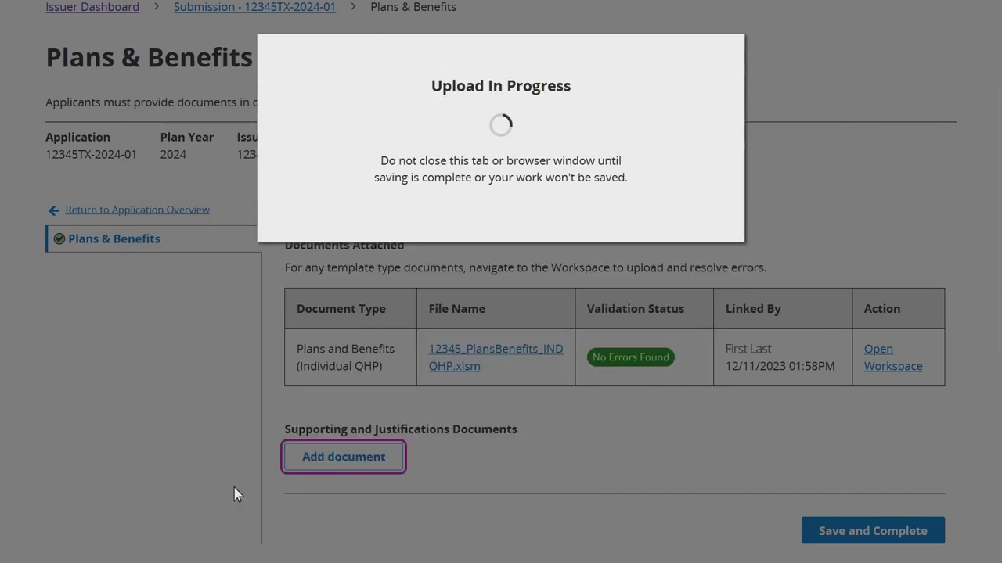
- Save the Plans & Benefits section as complete
scroll(234, 488, "down", 2)
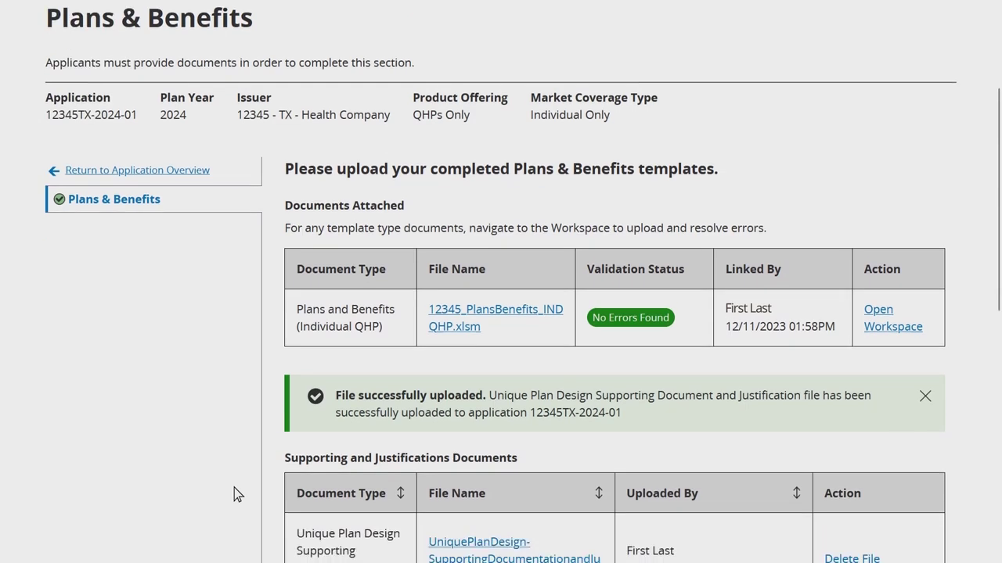
scroll(235, 488, "down", 2)
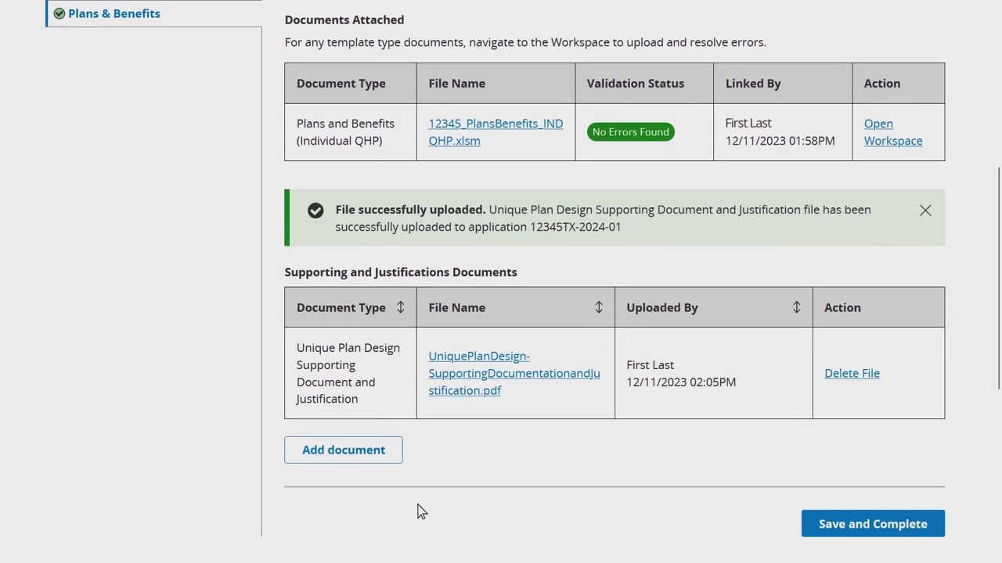
left_click(811, 531)
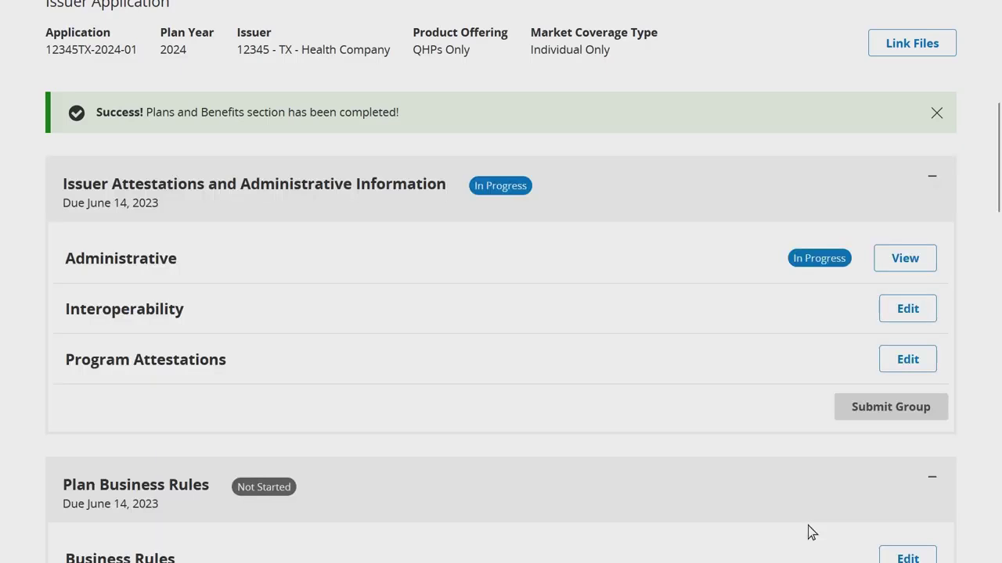